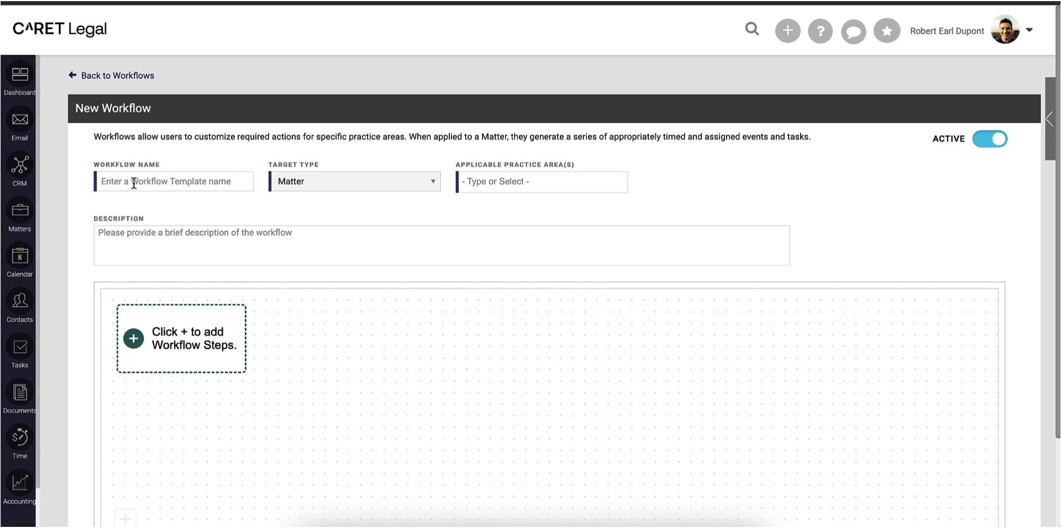
# Name the workflow "Summons and Petition for Dissolution of Marriage" and set its applicable practice area to Family Law.
pyautogui.click(162, 176)
pyautogui.write('d')
pyautogui.press('BackSpace')
pyautogui.hotkey('ctrl', 'v')
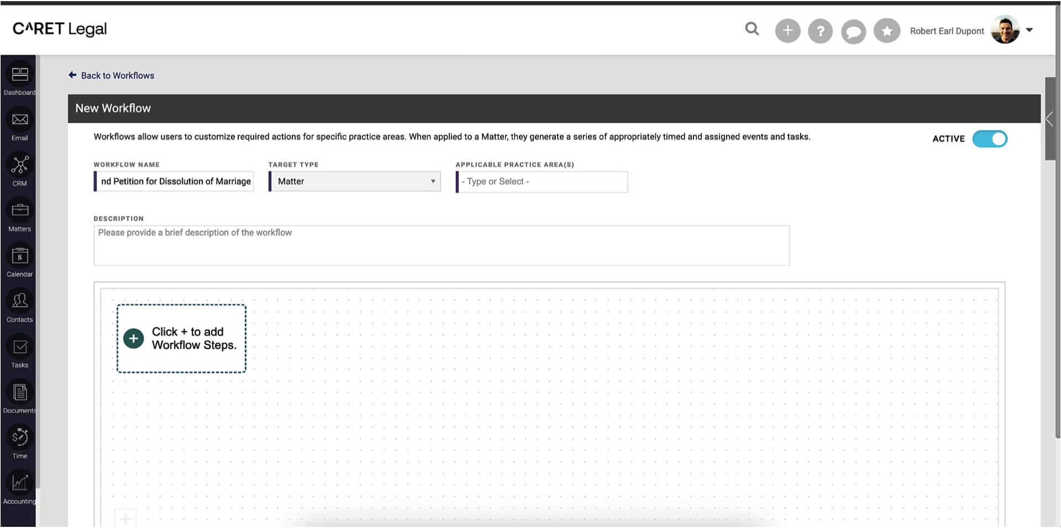
pyautogui.click(554, 190)
pyautogui.write('Fas')
pyautogui.press('BackSpace')
pyautogui.click(575, 209)
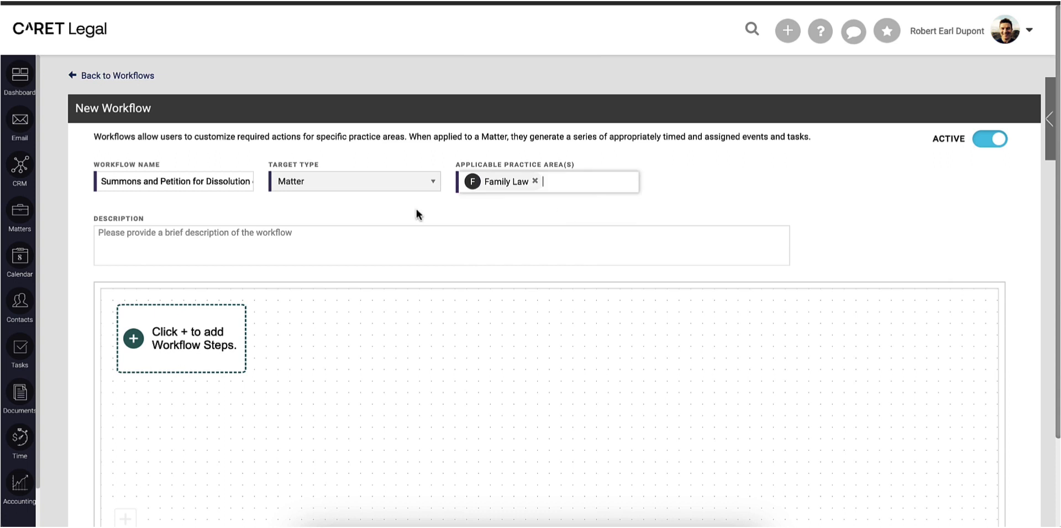
# Enter the workflow description "Process around obtaining a divorce.".
pyautogui.click(339, 230)
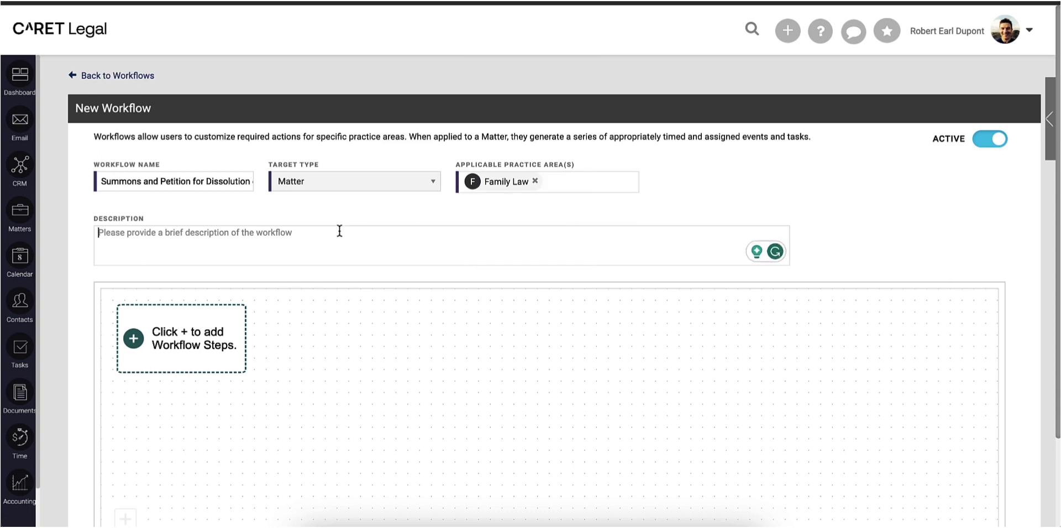
pyautogui.write('Proces')
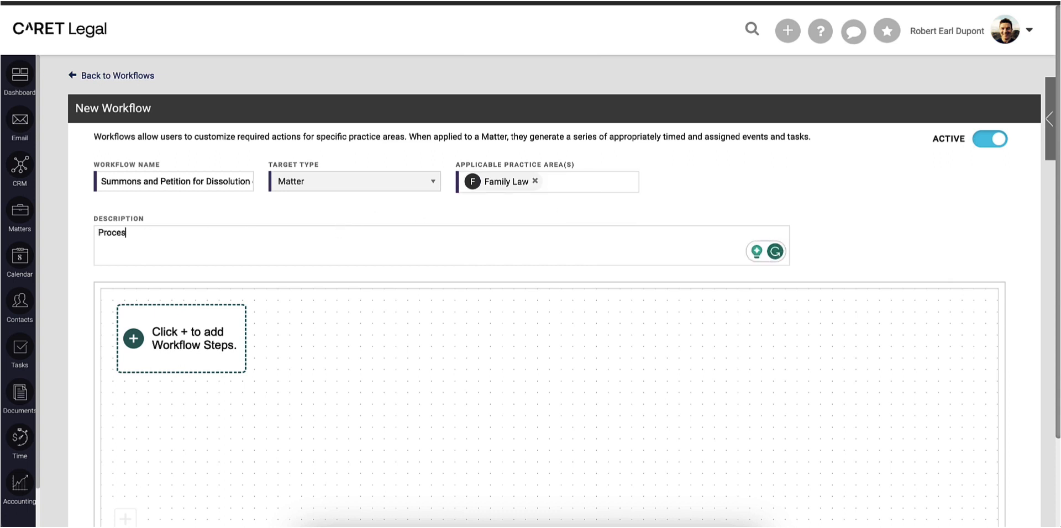
pyautogui.write('s around obtaining a divorce.')
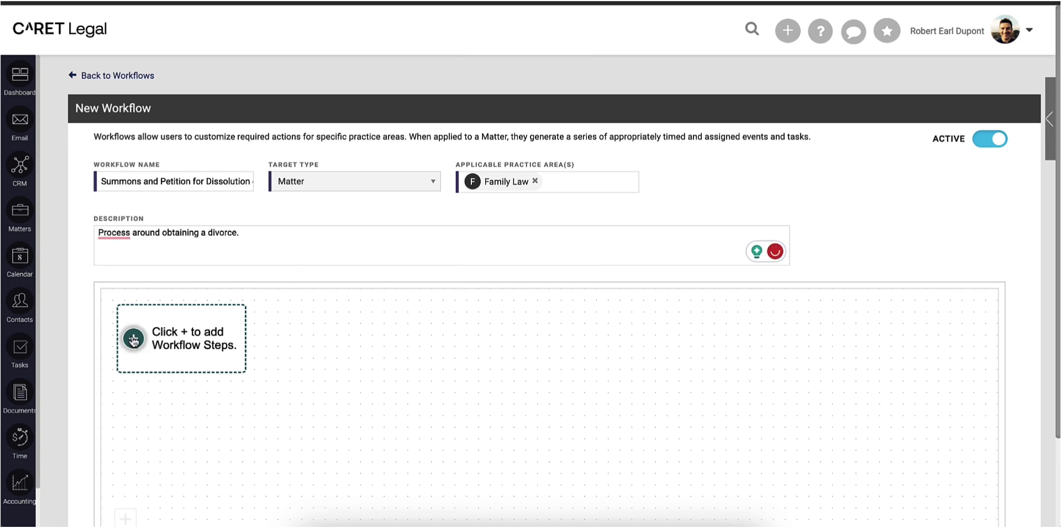
# Add a first workflow event with the subject "Filing of Complaint to Dissolve marriage" and save it.
pyautogui.scroll(-1, 133, 341)
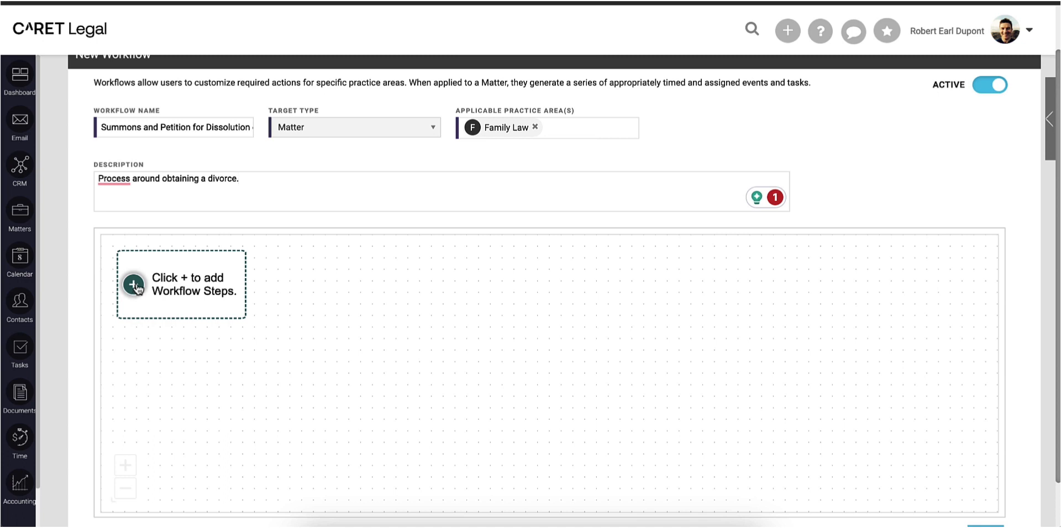
pyautogui.click(135, 286)
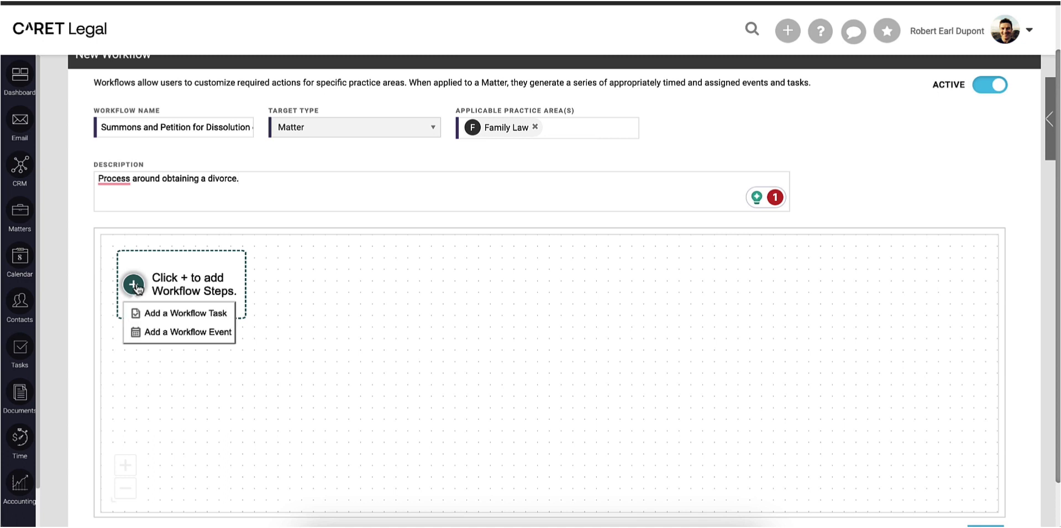
pyautogui.click(160, 332)
pyautogui.moveTo(309, 118); pyautogui.dragTo(158, 103)
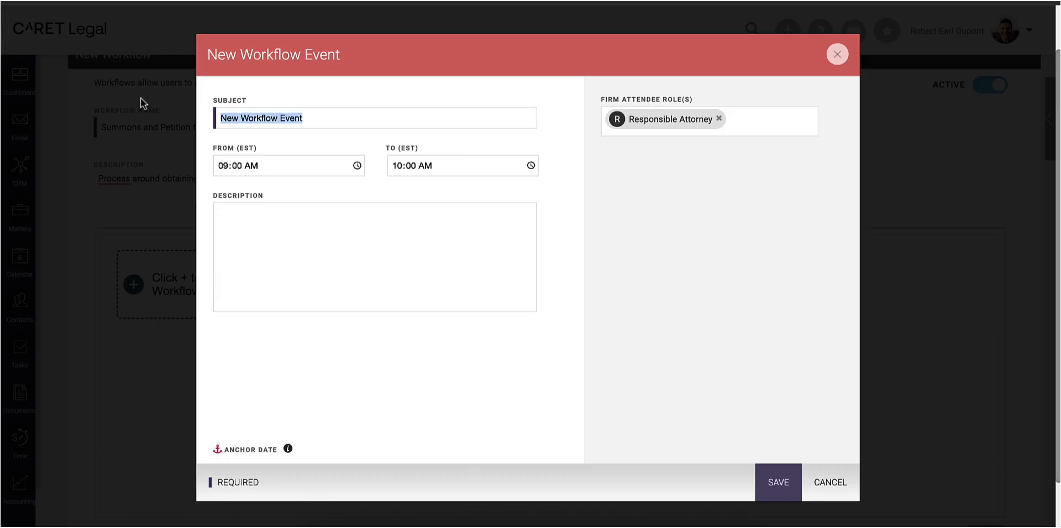
pyautogui.write('Filing of')
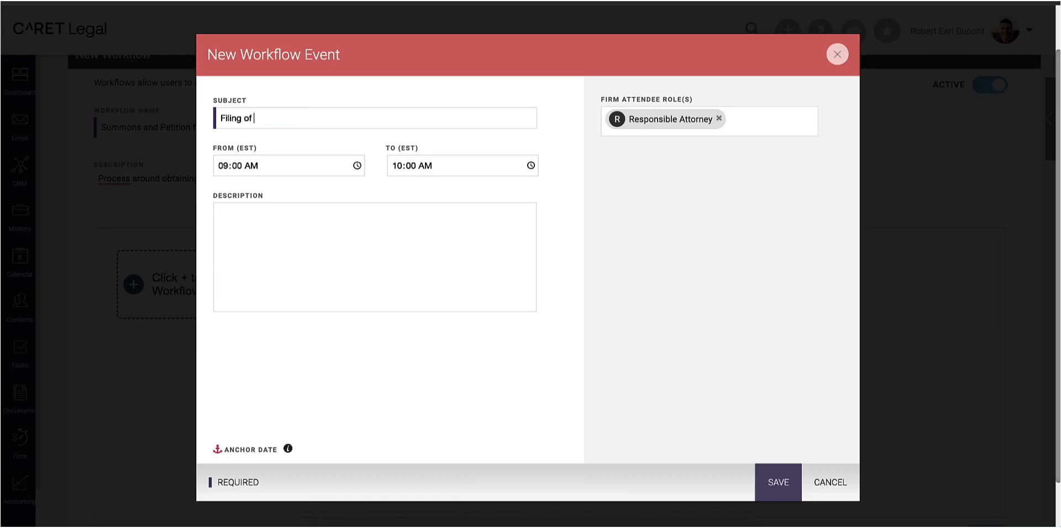
pyautogui.write(' Complaint')
pyautogui.write(' to ')
pyautogui.write('Dis')
pyautogui.write('olution')
pyautogui.press('BackSpace')
pyautogui.press('BackSpace')
pyautogui.press('BackSpace')
pyautogui.press('BackSpace')
pyautogui.press('BackSpace')
pyautogui.press('BackSpace')
pyautogui.write('solve marri')
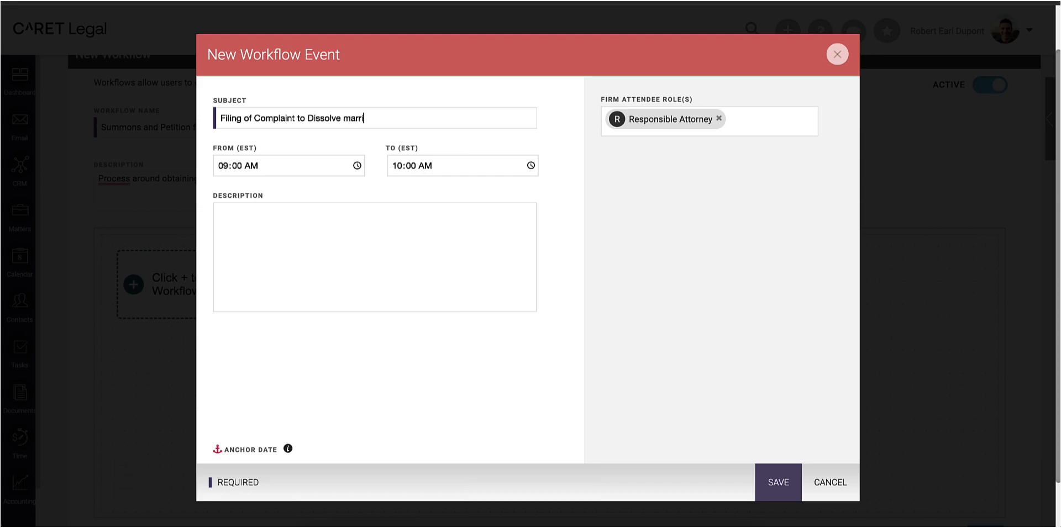
pyautogui.write('age')
pyautogui.click(280, 250)
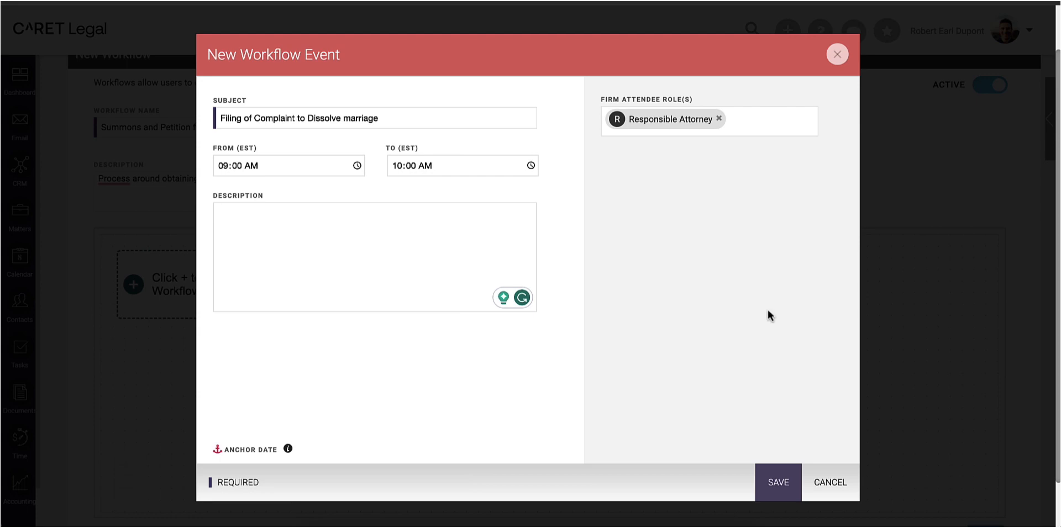
pyautogui.click(770, 501)
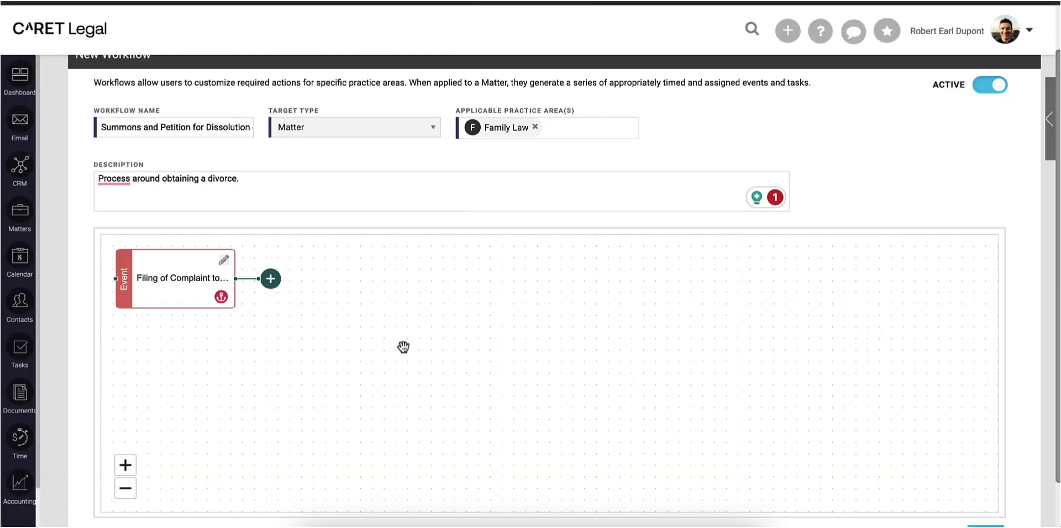
# Add and save a following event "Deadline for Defendant to File Answer", scheduled 30 business days after the complaint filing event.
pyautogui.click(271, 279)
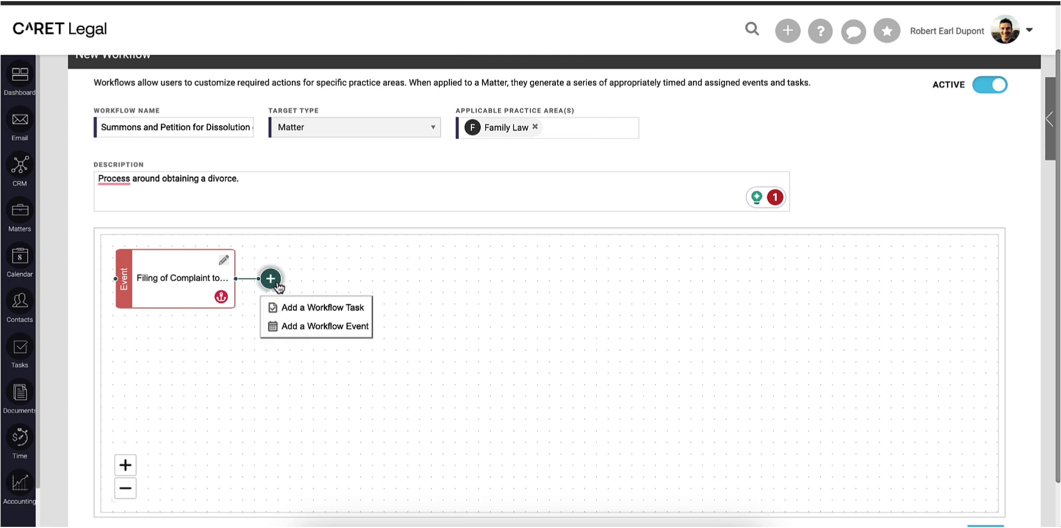
pyautogui.click(307, 331)
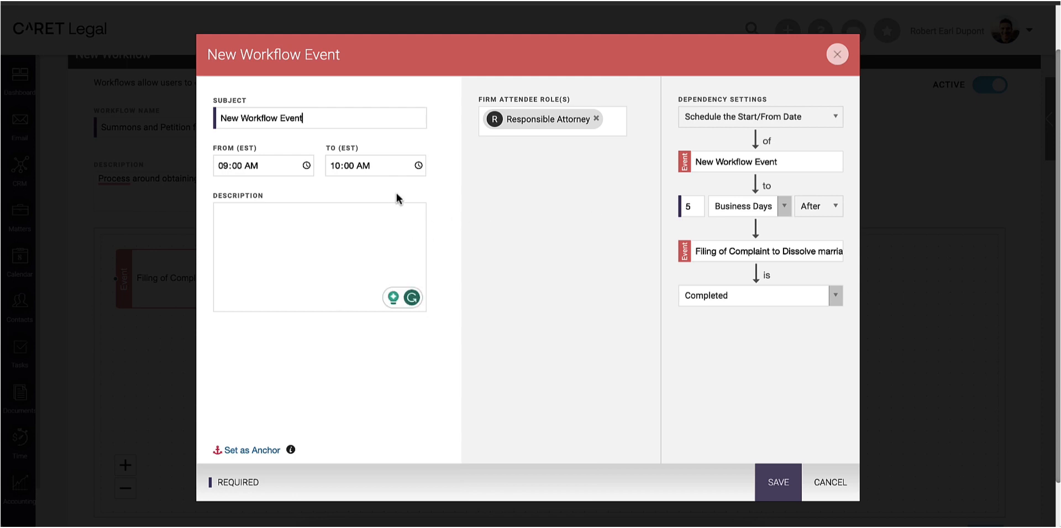
pyautogui.moveTo(327, 118); pyautogui.dragTo(183, 118)
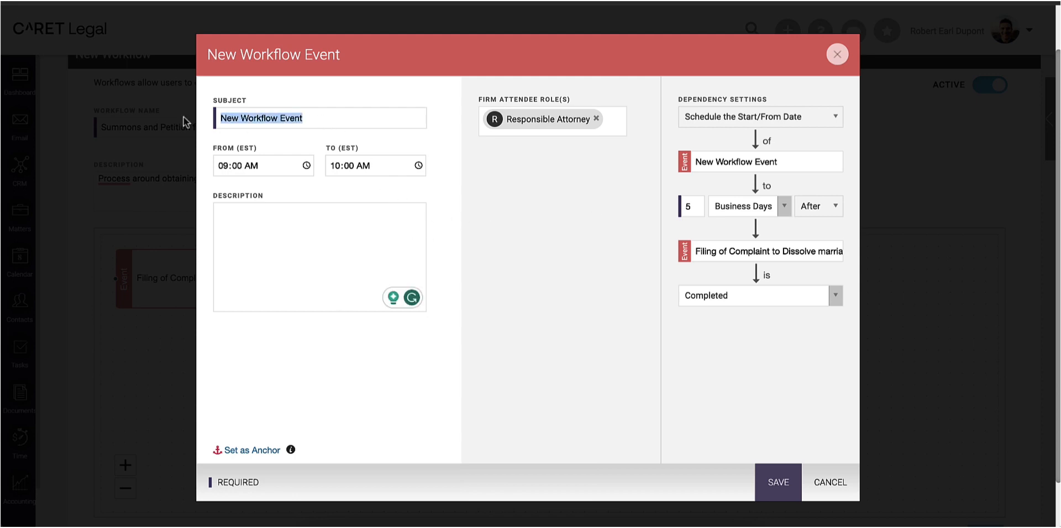
pyautogui.write('Deadline for Defendant to File Answer')
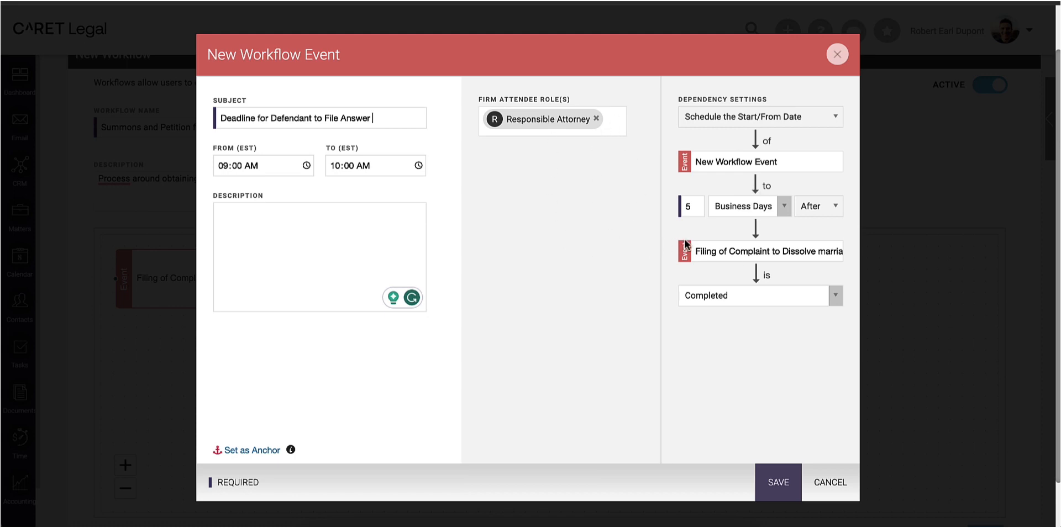
pyautogui.click(695, 207)
pyautogui.press('BackSpace')
pyautogui.write('30')
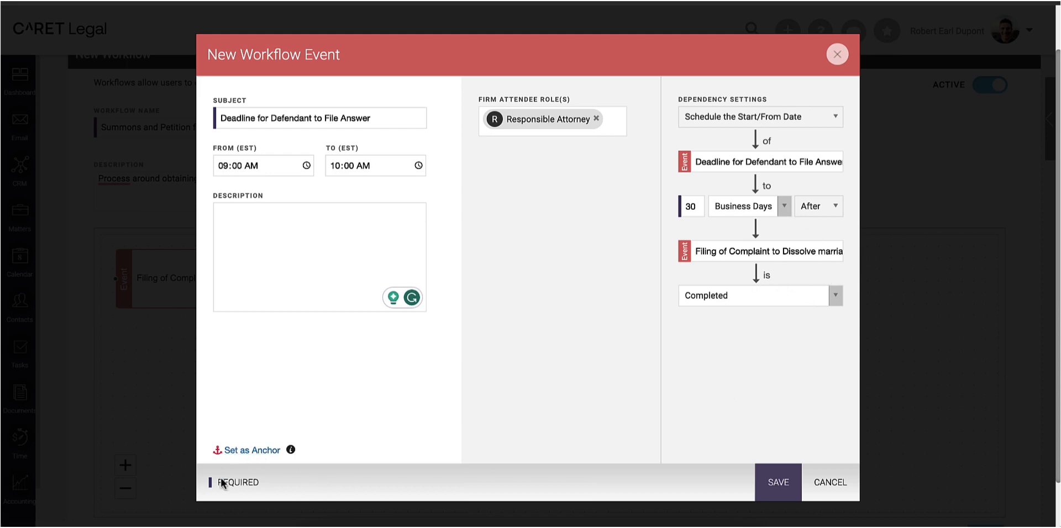
pyautogui.moveTo(374, 522)
pyautogui.click(774, 482)
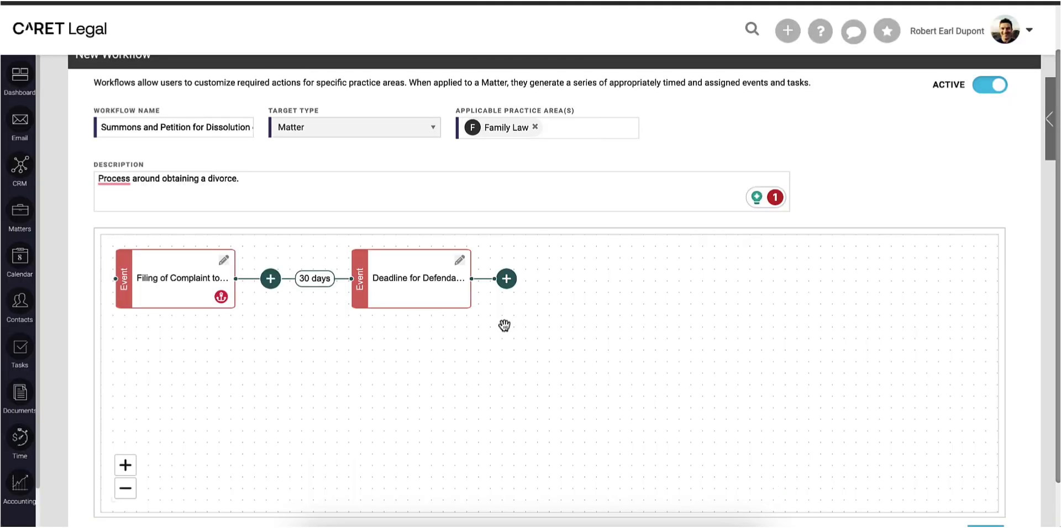
# Add and save a third event "Waiting Period from time of filing for Divorce to final judgement", 30 business days after the answer deadline.
pyautogui.click(506, 279)
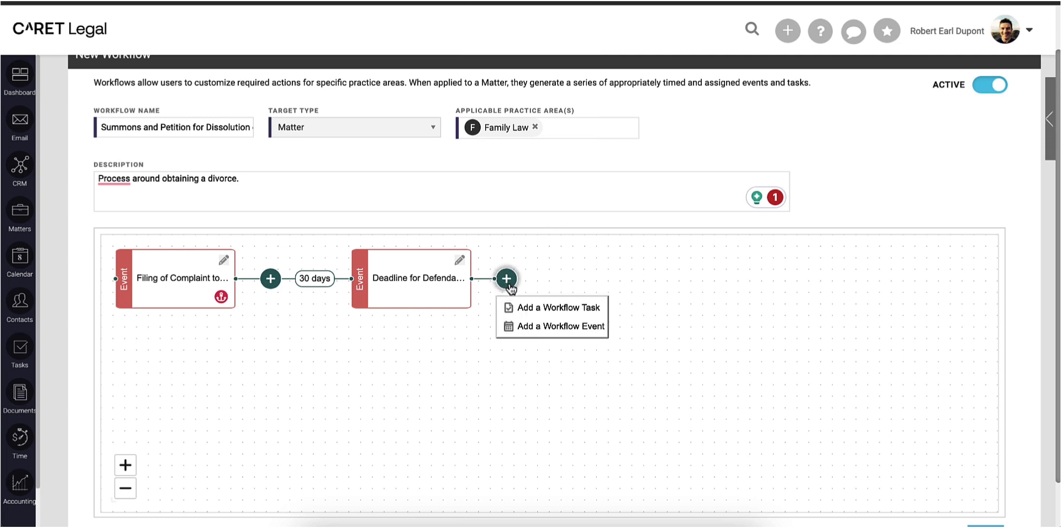
pyautogui.click(539, 328)
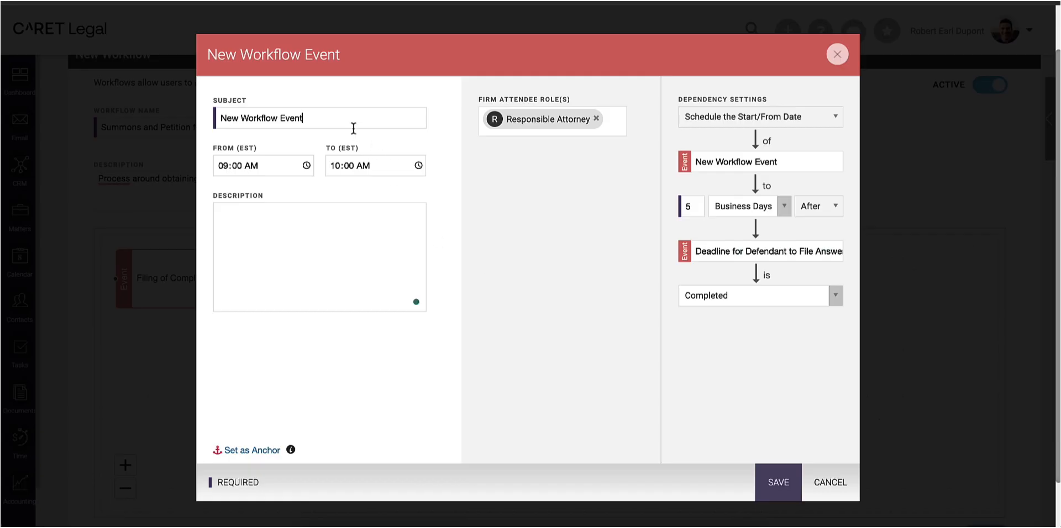
pyautogui.moveTo(353, 127); pyautogui.dragTo(210, 108)
pyautogui.hotkey('ctrl', 'v')
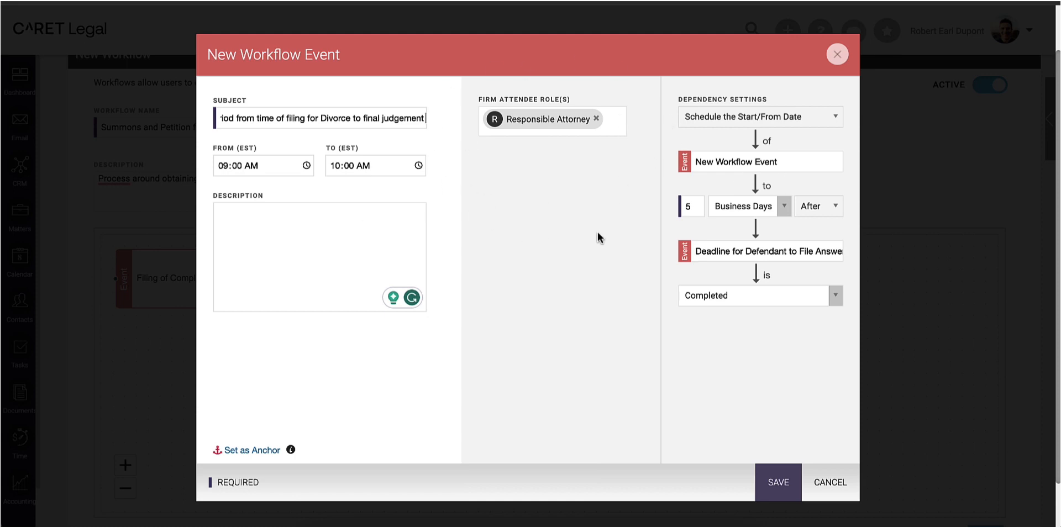
pyautogui.click(699, 205)
pyautogui.press('BackSpace')
pyautogui.write('3')
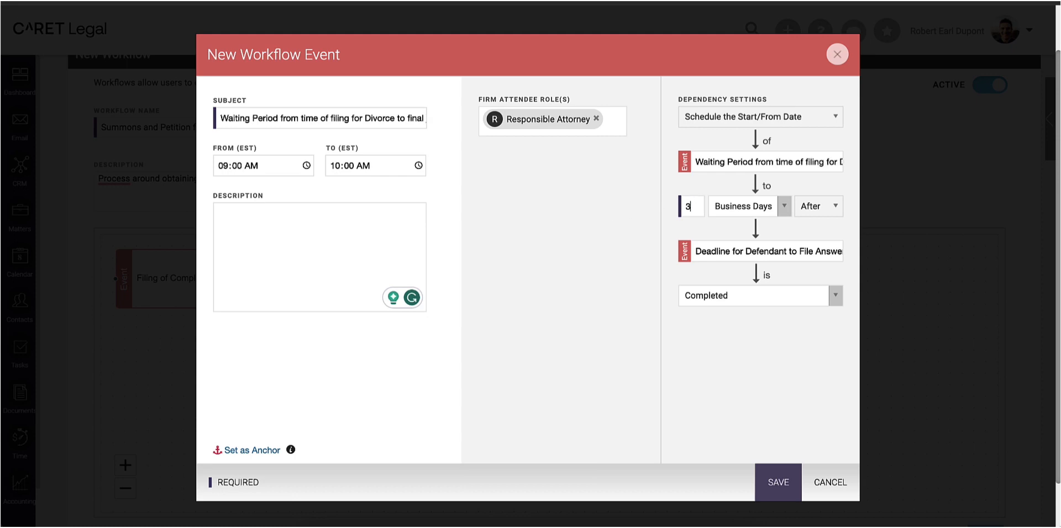
pyautogui.write('0')
pyautogui.click(790, 485)
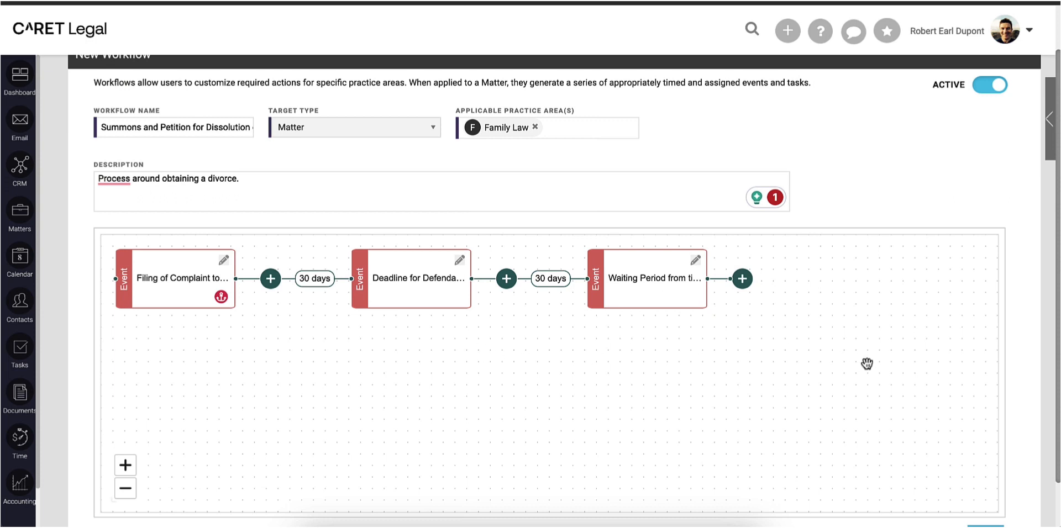
# Save the completed workflow and go to the Matters section.
pyautogui.scroll(-2, 867, 363)
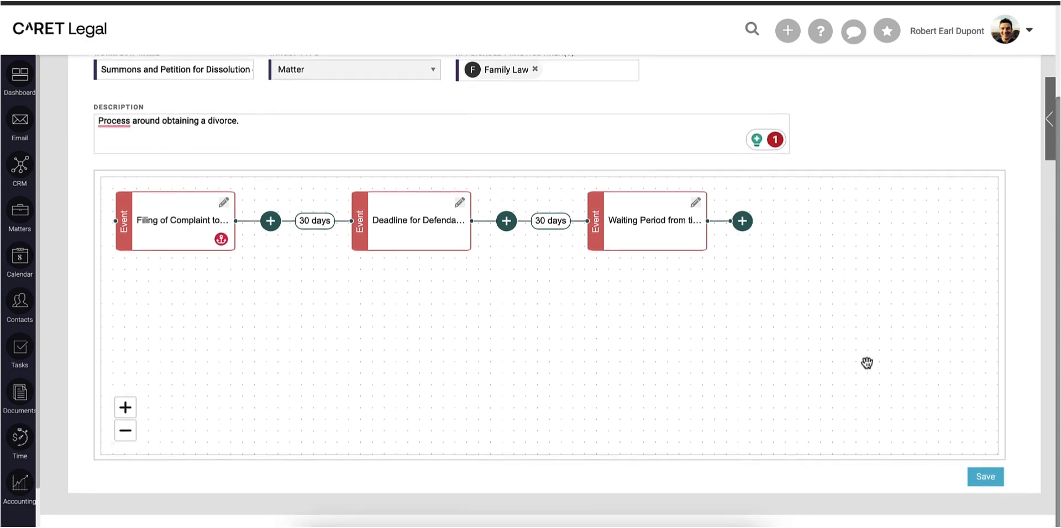
pyautogui.click(995, 486)
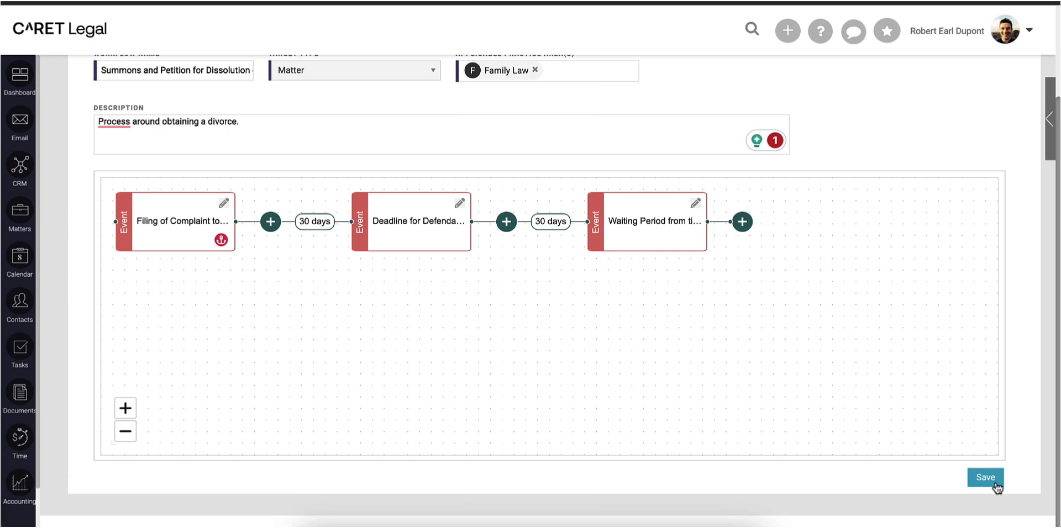
pyautogui.scroll(2, 996, 488)
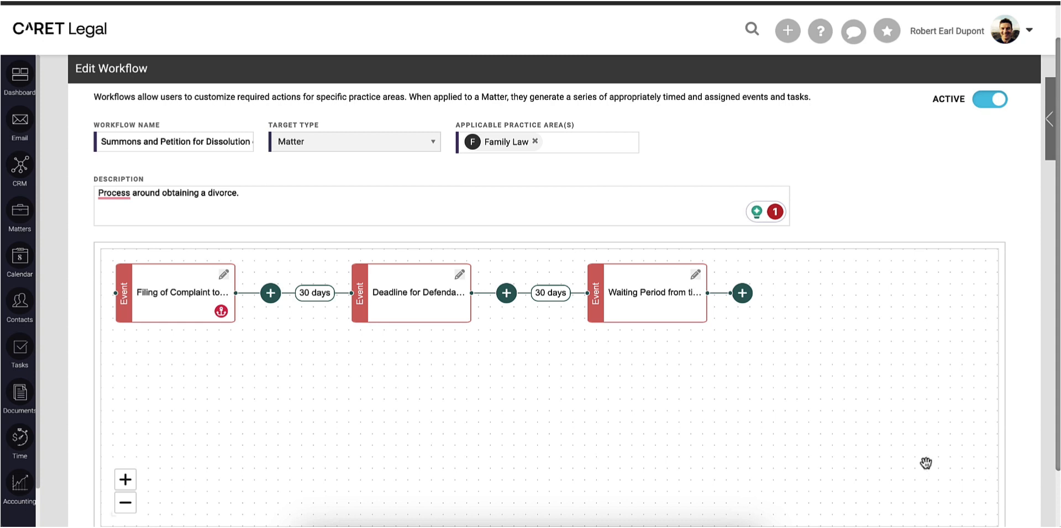
pyautogui.click(26, 222)
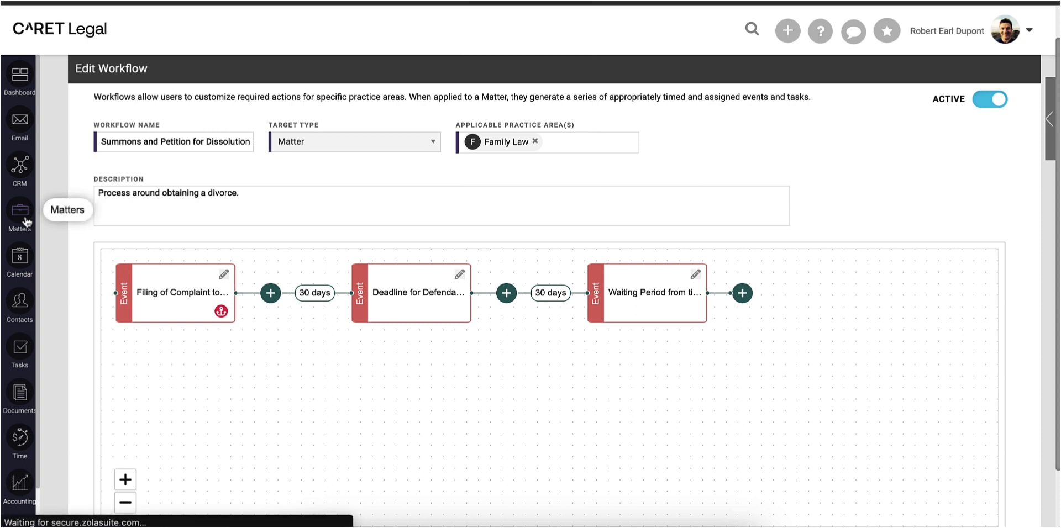